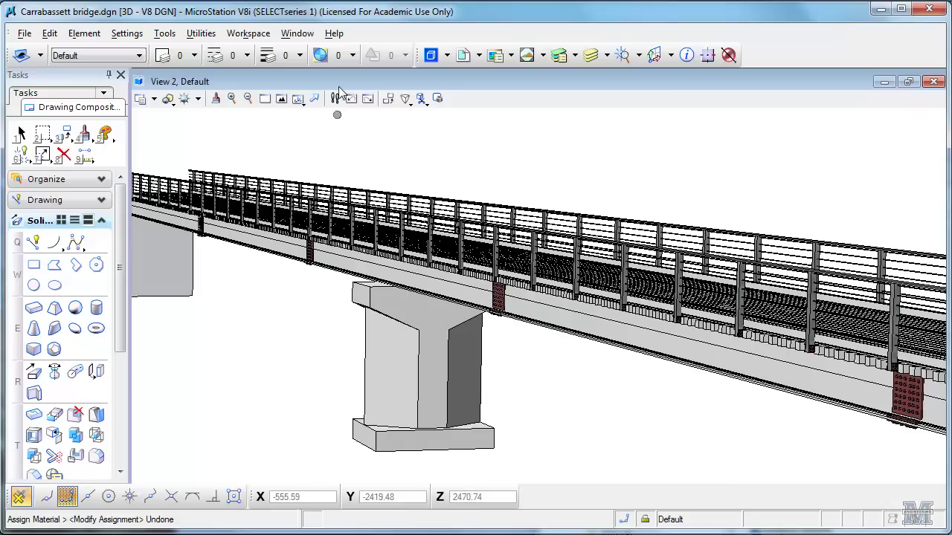
Display the Materials toolbox over the model view and open the Material Editor
{"action": "left_click", "coordinate": [164, 33]}
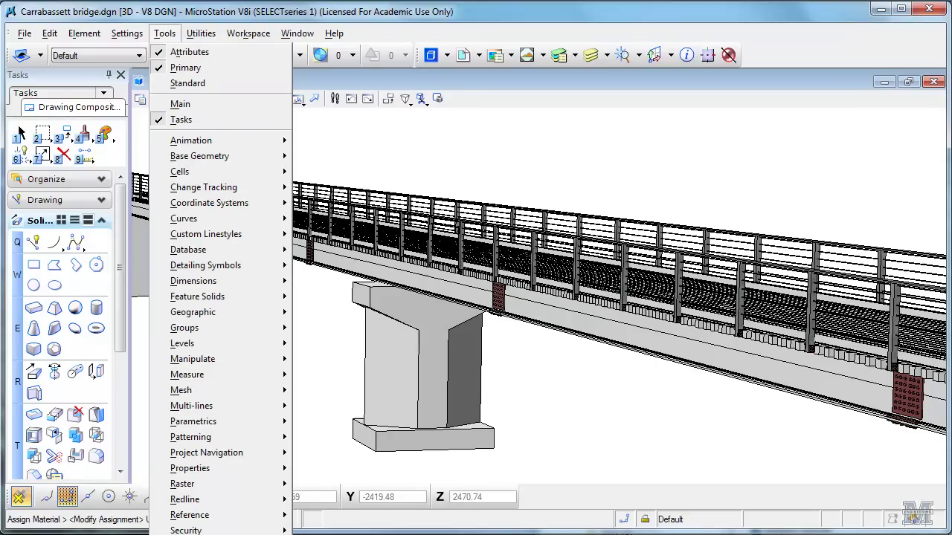
{"action": "left_click", "coordinate": [215, 532]}
{"action": "left_click_drag", "start_coordinate": [542, 448], "coordinate": [252, 378]}
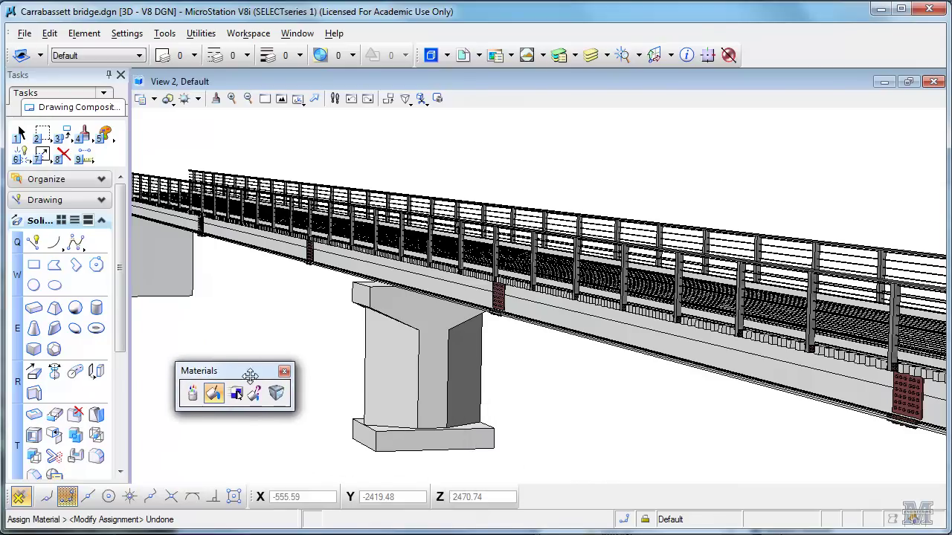
{"action": "left_click", "coordinate": [191, 396]}
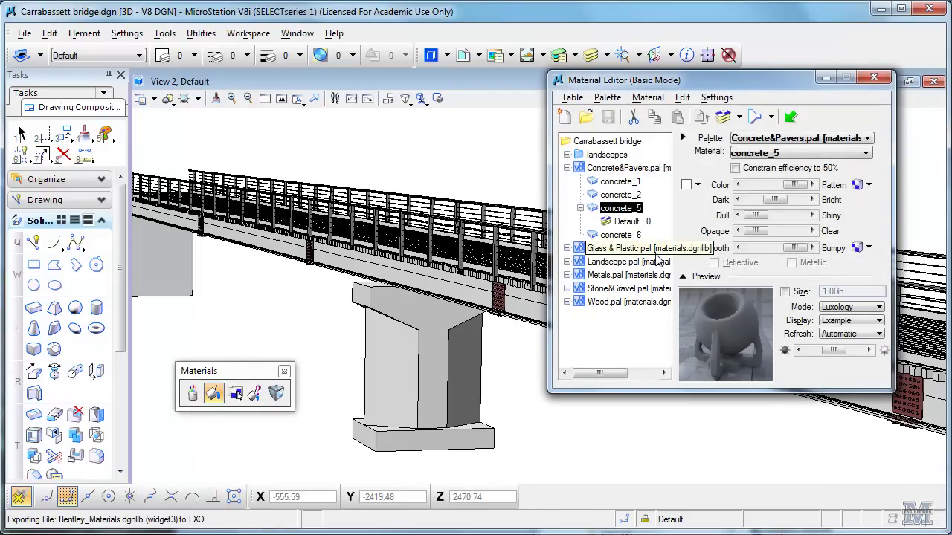
View the list of material palettes available to load, leave it without loading any, and close the Assign Material settings
{"action": "left_click", "coordinate": [607, 97]}
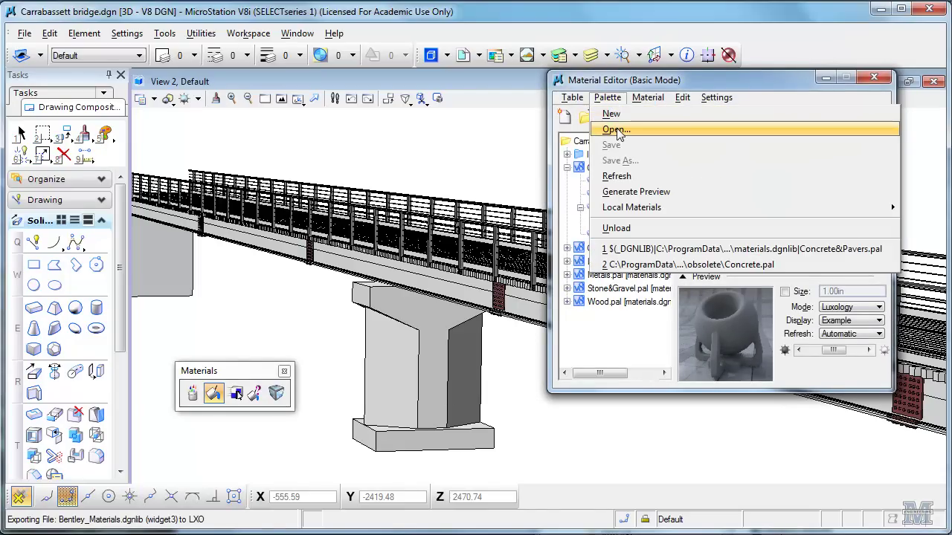
{"action": "left_click", "coordinate": [616, 130]}
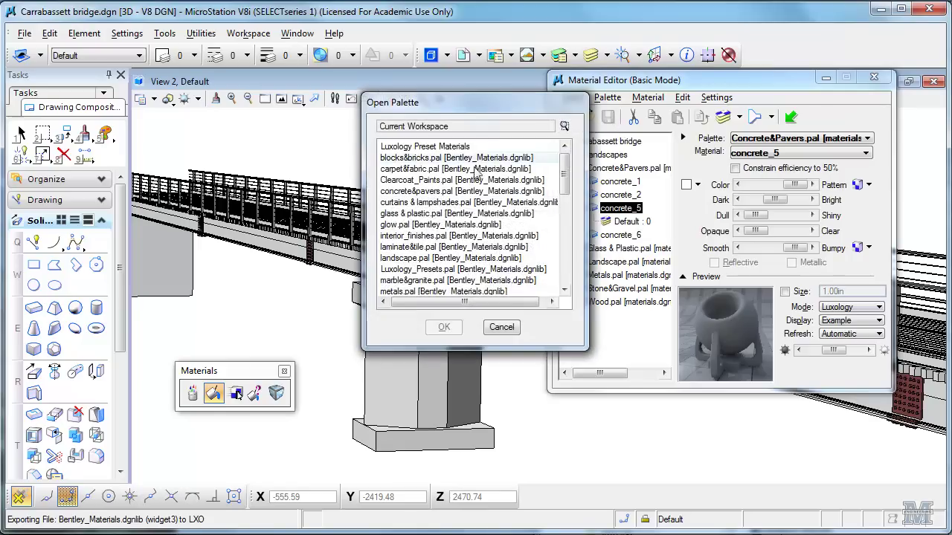
{"action": "left_click", "coordinate": [512, 329]}
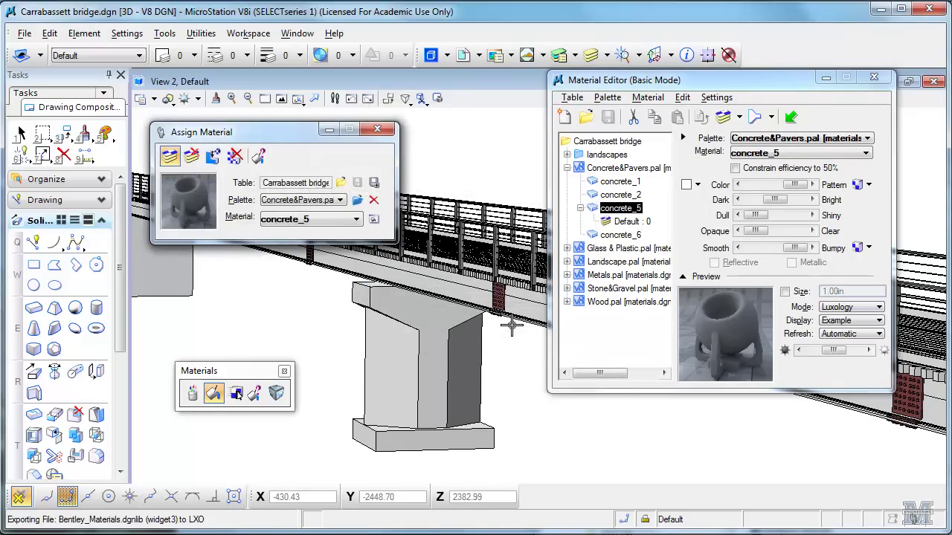
{"action": "left_click", "coordinate": [377, 129]}
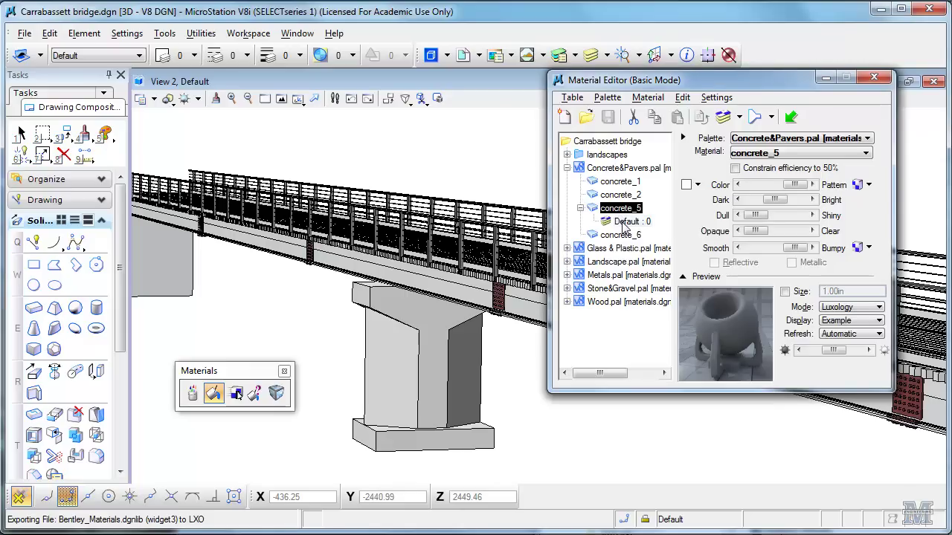
Assign the concrete_2 material from Concrete&Pavers.pal to the bridge pier on the FOUNDATIONS level
{"action": "left_click", "coordinate": [600, 195]}
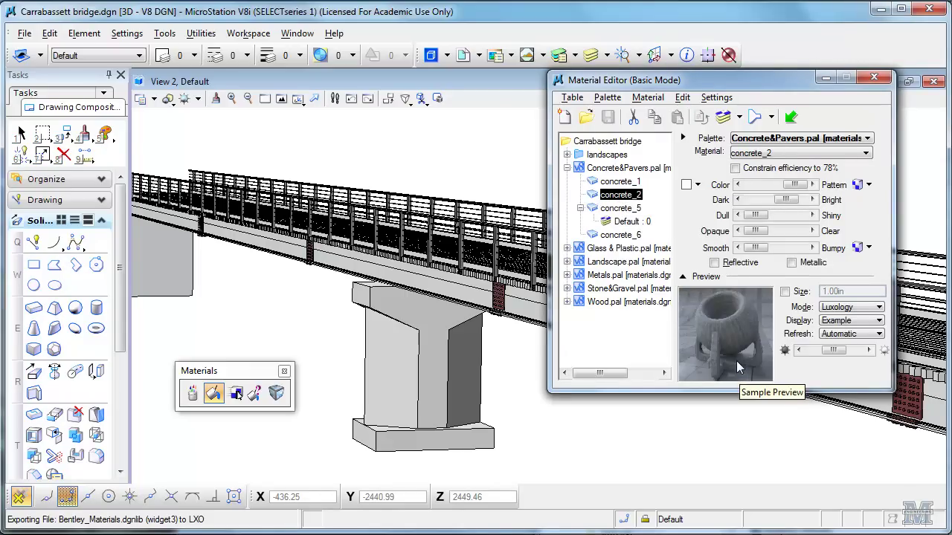
{"action": "left_click", "coordinate": [724, 119]}
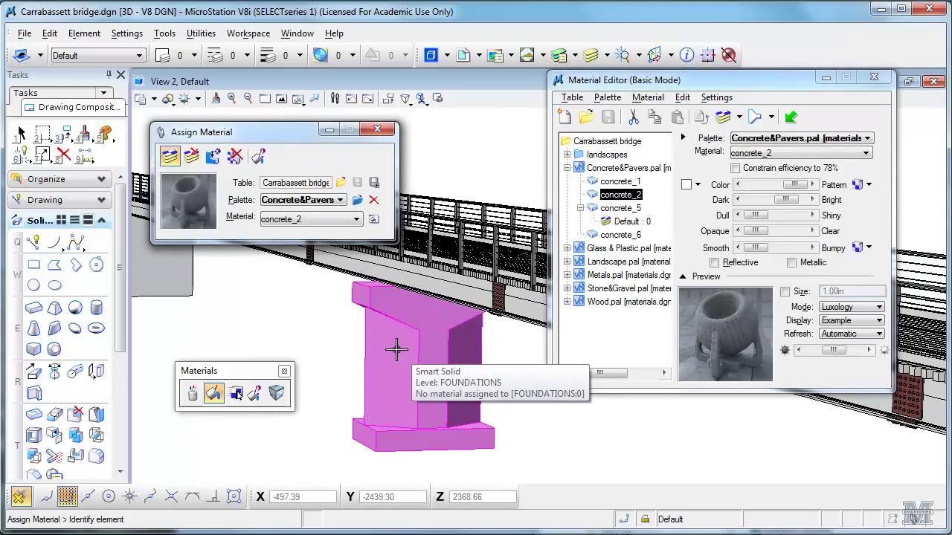
{"action": "left_click", "coordinate": [396, 349]}
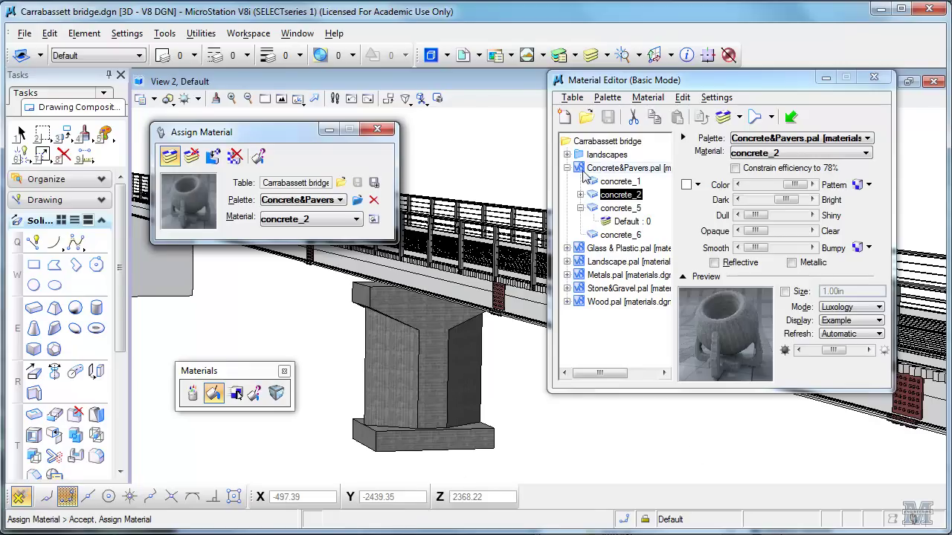
Assign the cast iron material from Metals.pal to the bridge girders
{"action": "left_click", "coordinate": [569, 275]}
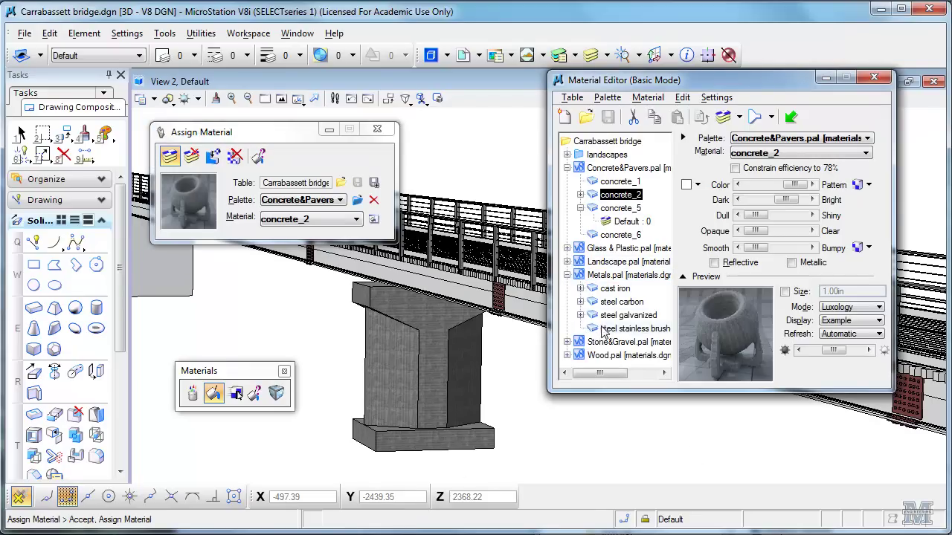
{"action": "left_click", "coordinate": [581, 289]}
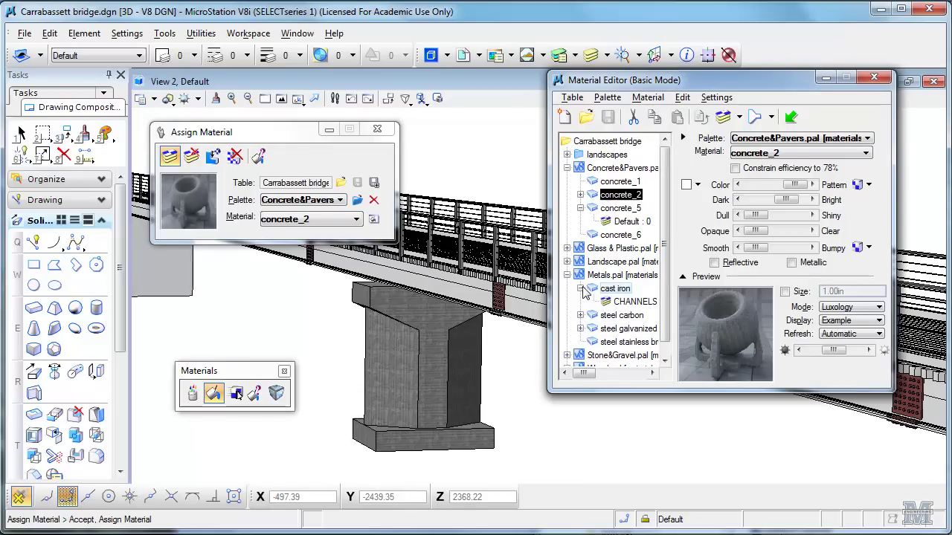
{"action": "left_click", "coordinate": [610, 290]}
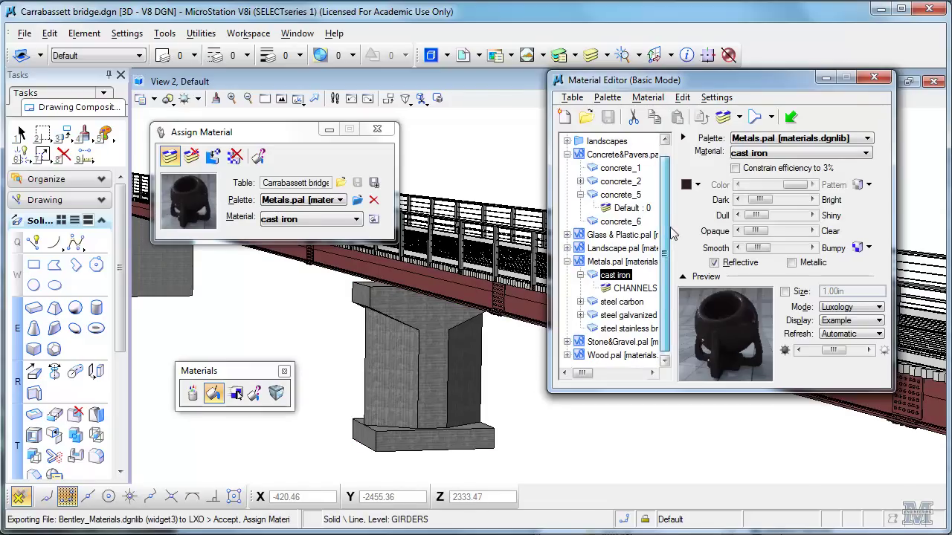
Assign the wood42 material from Wood.pal to the WOOD STRINGERS level by picking a stringer below the railing
{"action": "scroll", "coordinate": [571, 358], "scroll_direction": "down", "scroll_amount": 3}
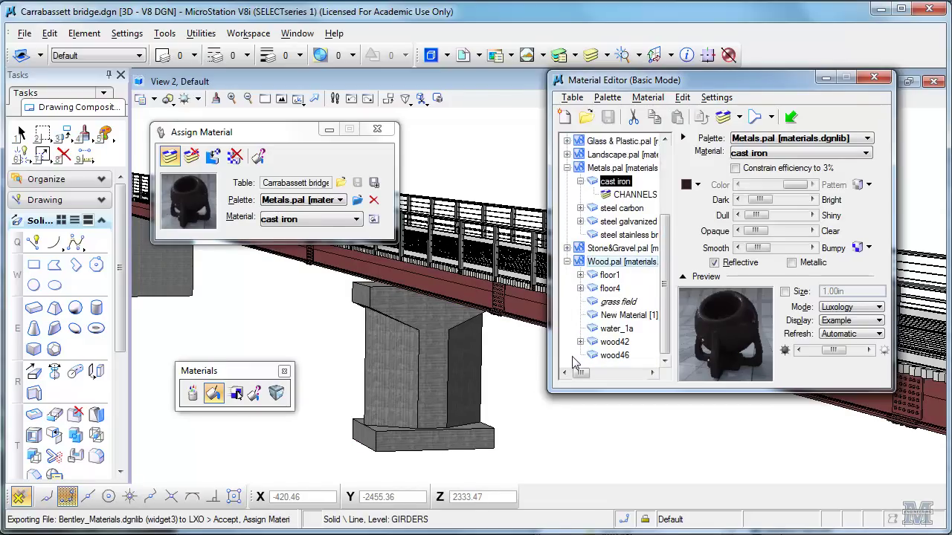
{"action": "left_click", "coordinate": [592, 343]}
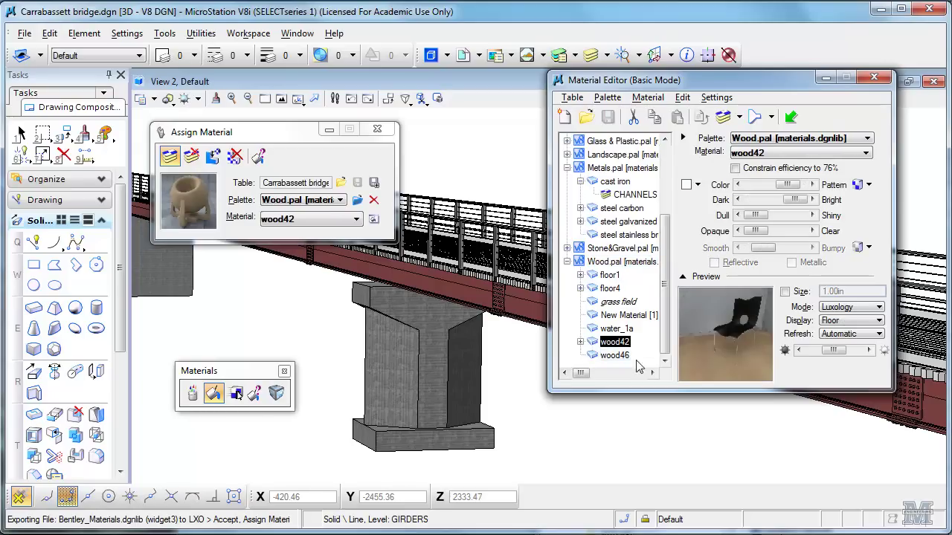
{"action": "left_click", "coordinate": [580, 342]}
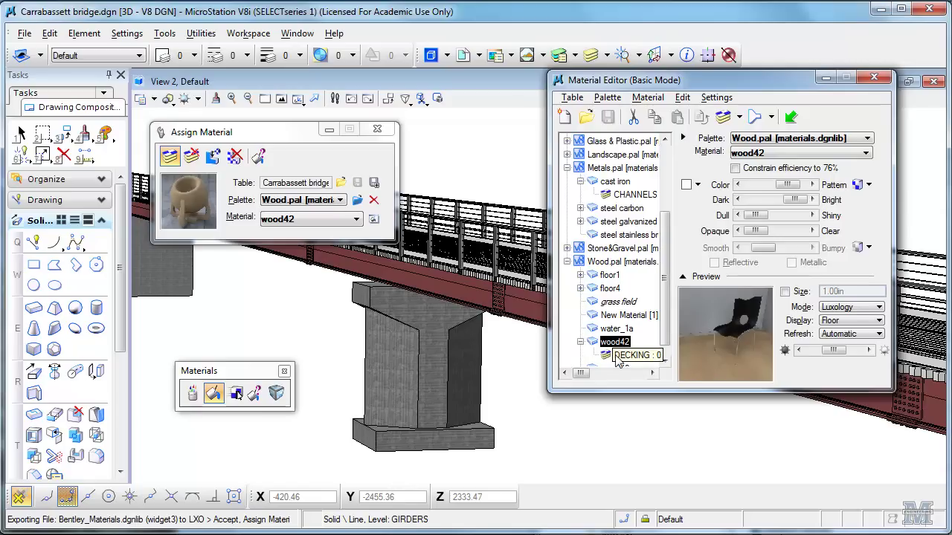
{"action": "left_click", "coordinate": [616, 356]}
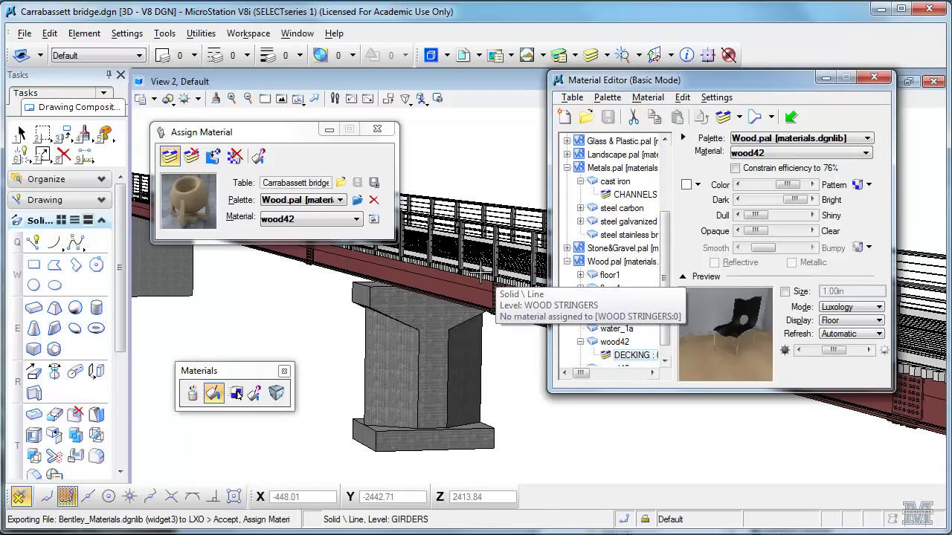
{"action": "left_click", "coordinate": [487, 284]}
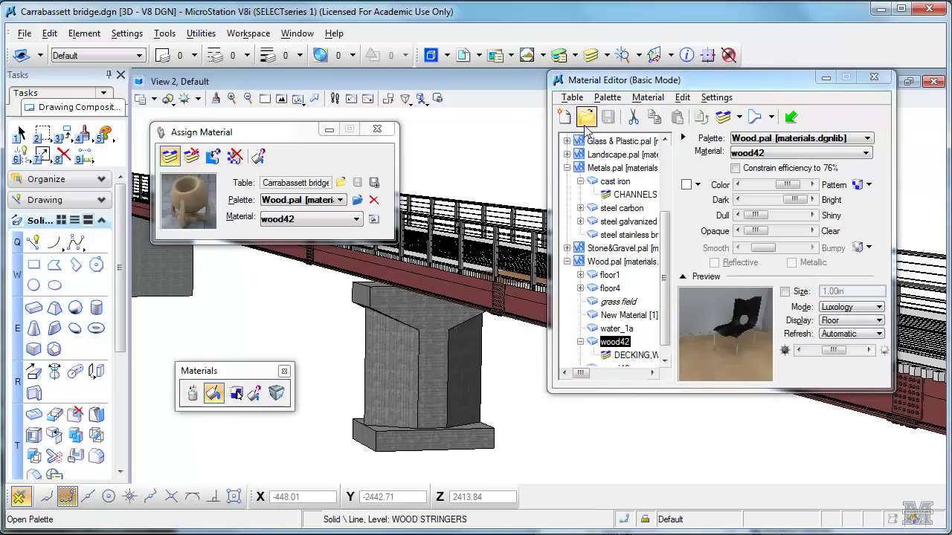
Close the Material Editor and Assign Material settings and update the display of View 2
{"action": "left_click", "coordinate": [874, 79]}
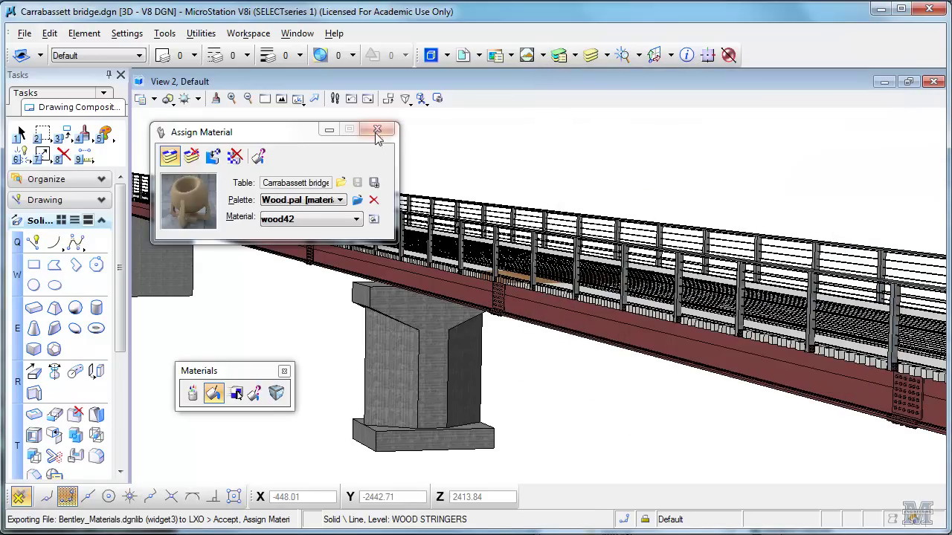
{"action": "left_click", "coordinate": [377, 129]}
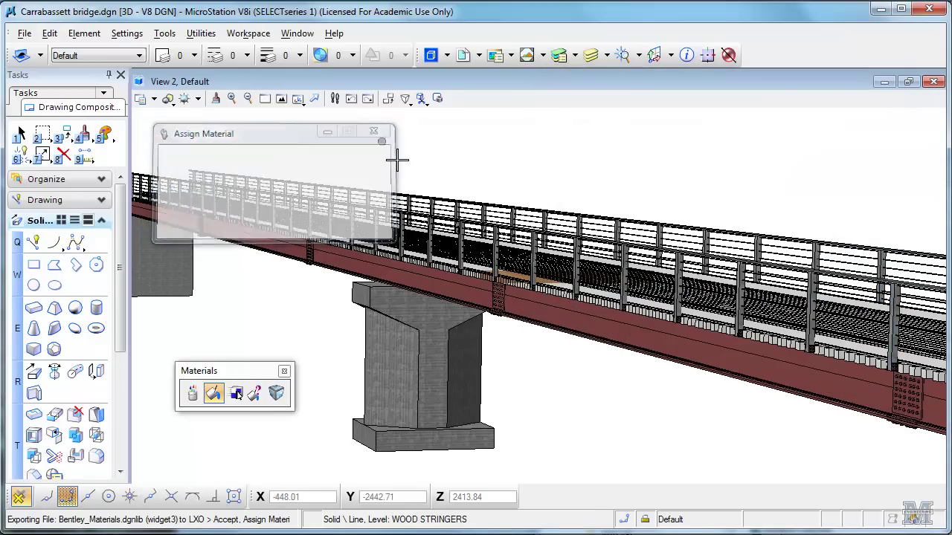
{"action": "left_click", "coordinate": [216, 99]}
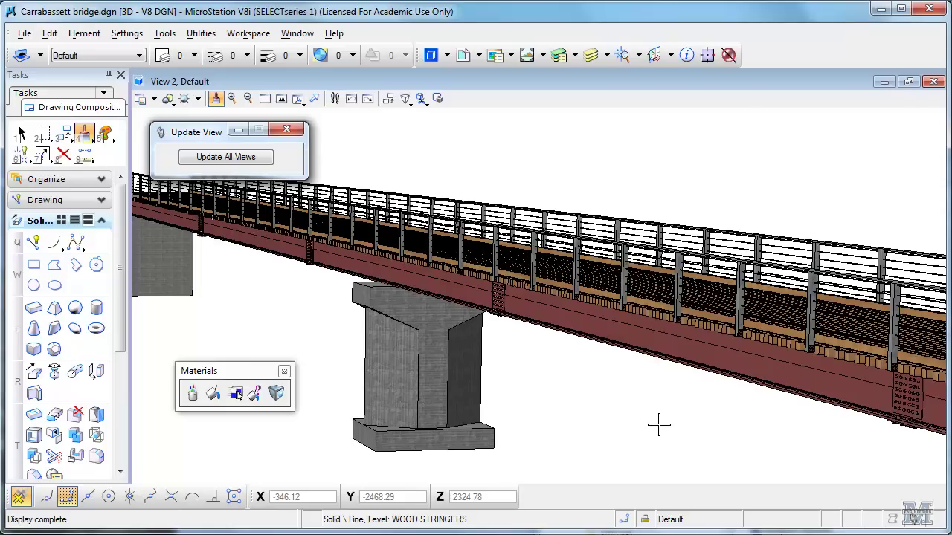
Remove the material assignment from the bridge pier
{"action": "left_click", "coordinate": [216, 420]}
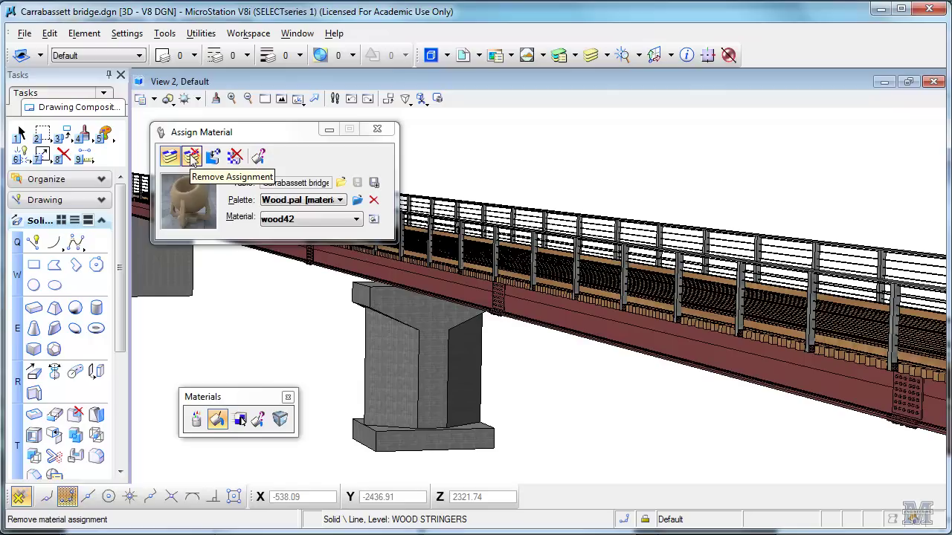
{"action": "left_click", "coordinate": [192, 156]}
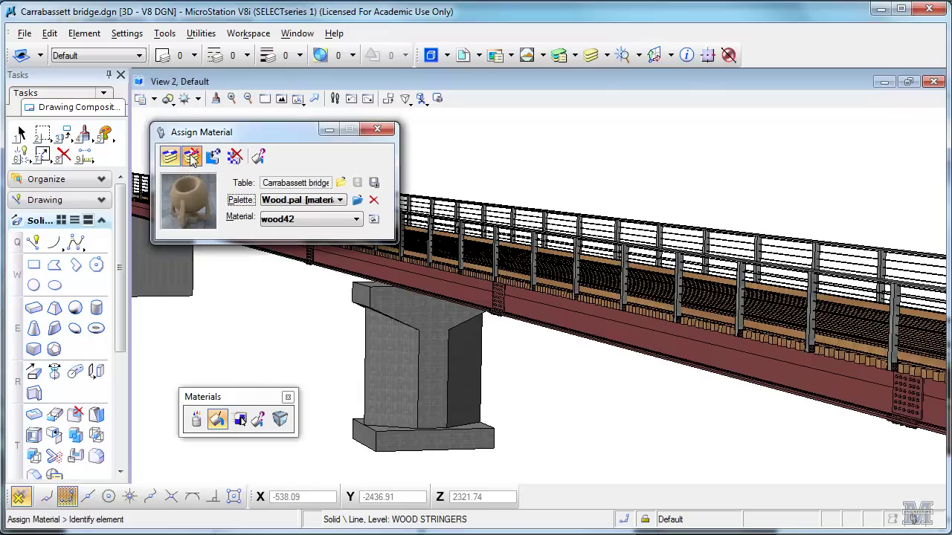
{"action": "left_click", "coordinate": [407, 365]}
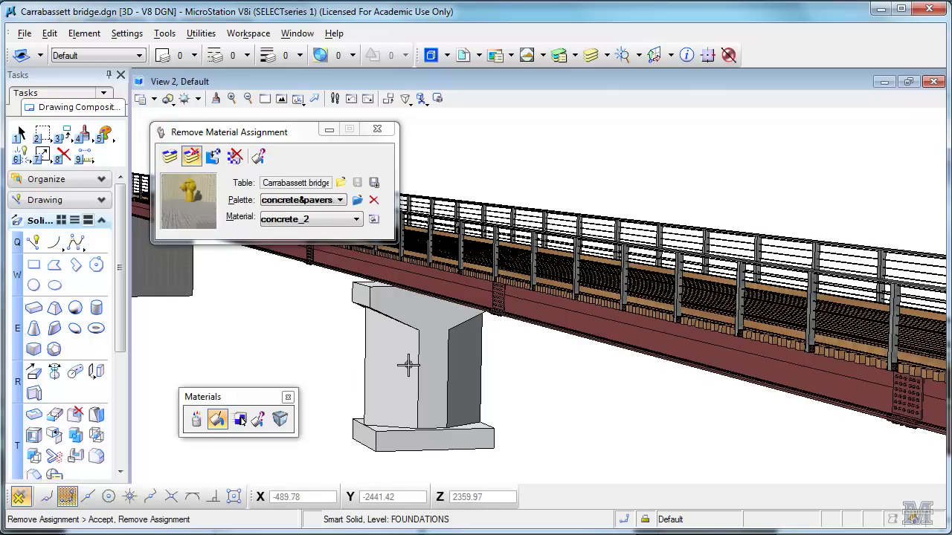
Assign the concrete_6 material from the concrete&pavers palette to the bridge pier and close the assignment settings
{"action": "left_click", "coordinate": [357, 219]}
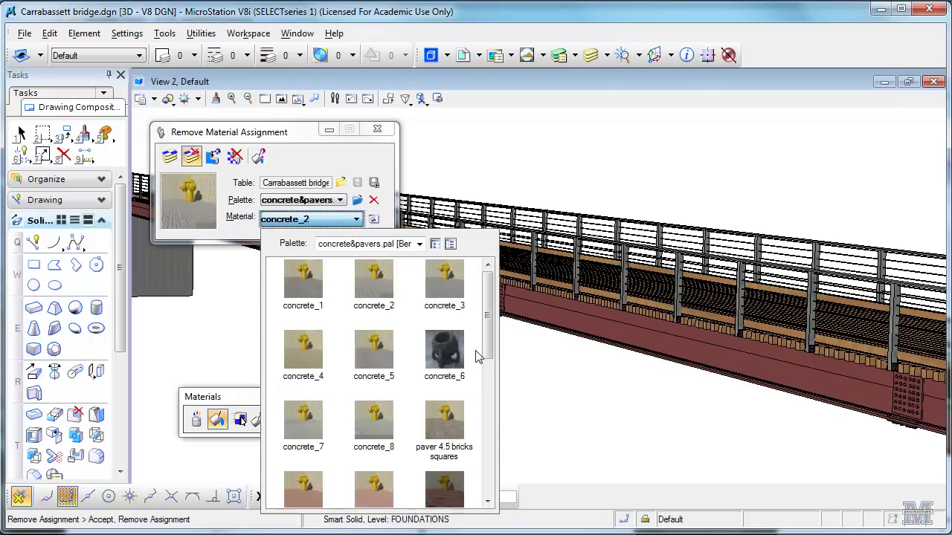
{"action": "left_click_drag", "start_coordinate": [485, 350], "coordinate": [490, 358]}
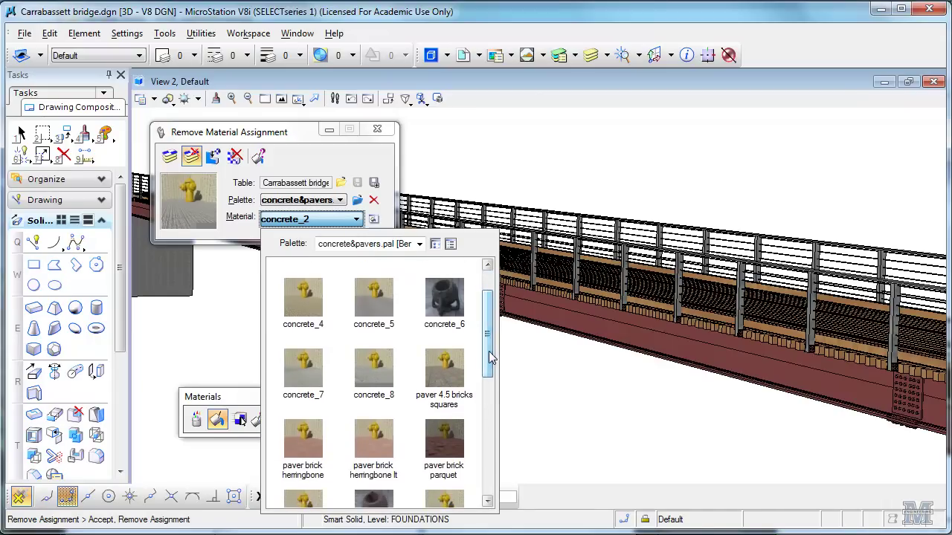
{"action": "left_click", "coordinate": [442, 302]}
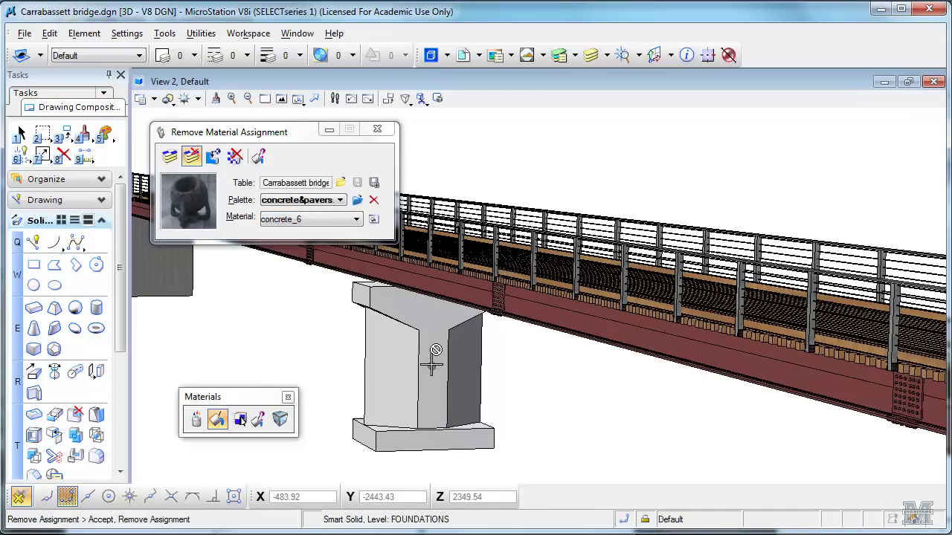
{"action": "left_click", "coordinate": [167, 160]}
{"action": "left_click", "coordinate": [428, 375]}
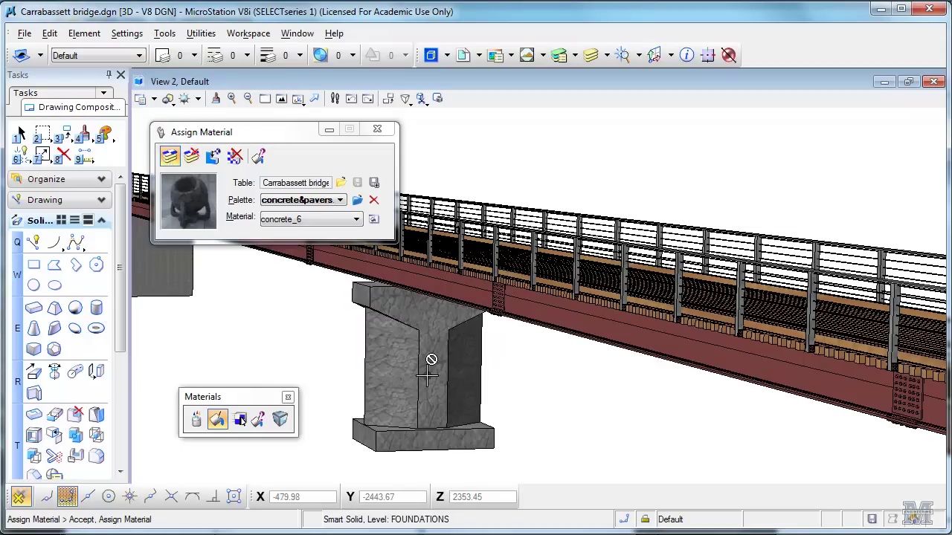
{"action": "left_click", "coordinate": [571, 427]}
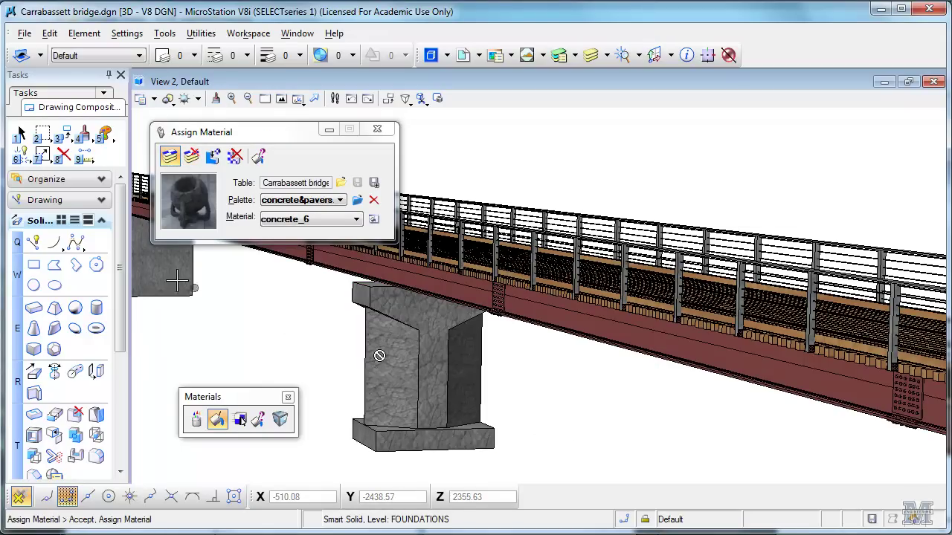
{"action": "mouse_move", "coordinate": [154, 269]}
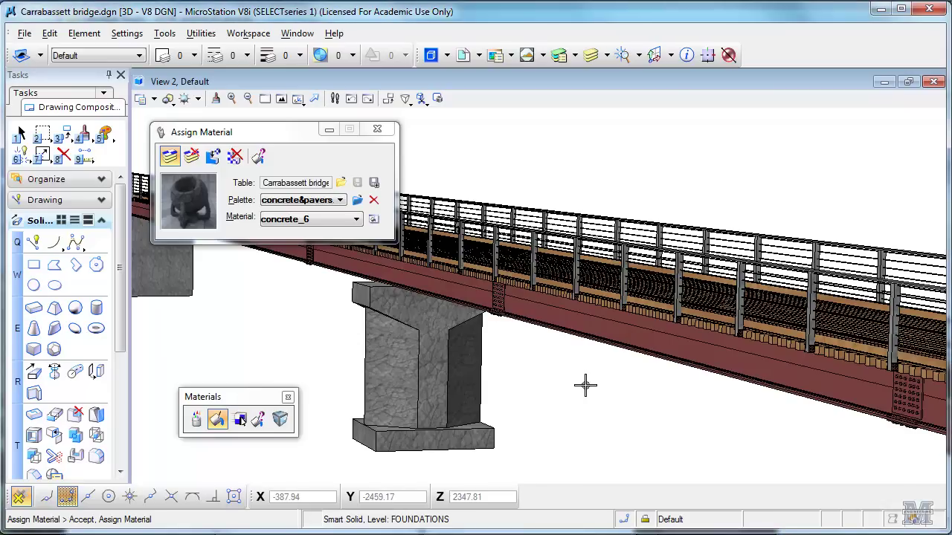
{"action": "left_click", "coordinate": [377, 128]}
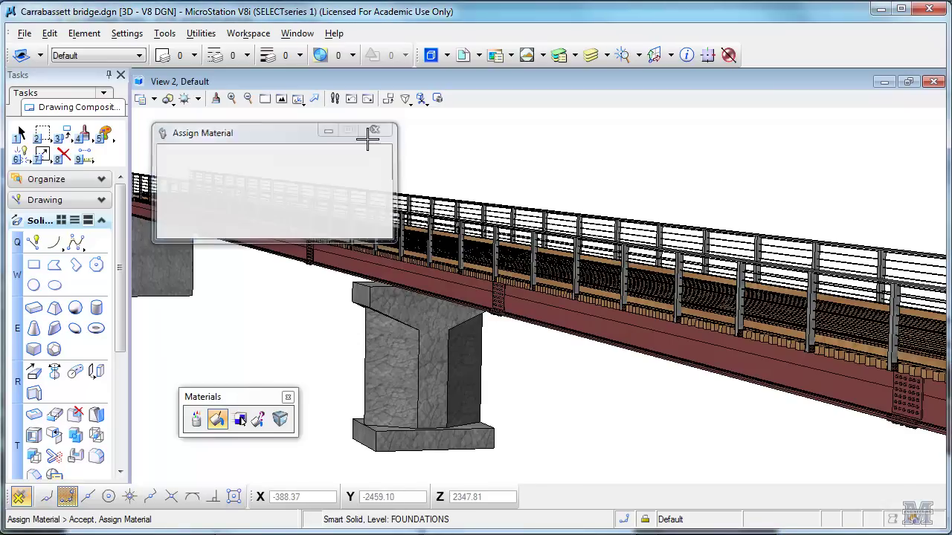
Save View 2 as a JPEG image named Carrabassett bridge in the CIE 101 library and close the image preview
{"action": "left_click", "coordinate": [201, 34]}
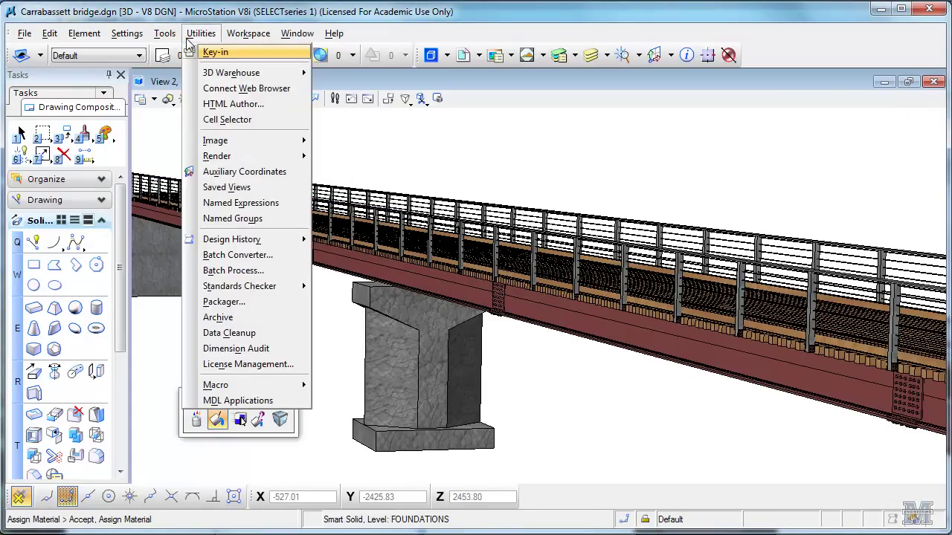
{"action": "mouse_move", "coordinate": [229, 145]}
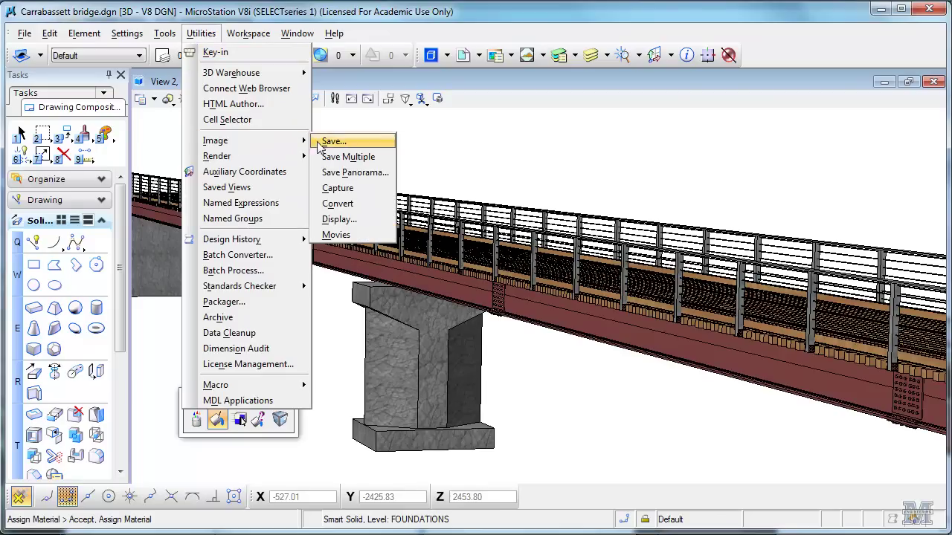
{"action": "left_click", "coordinate": [346, 142]}
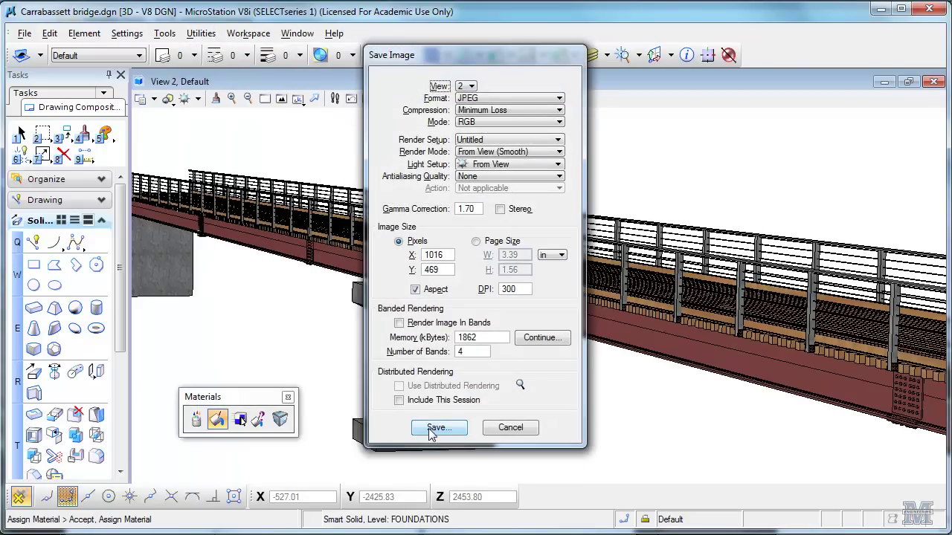
{"action": "left_click", "coordinate": [438, 428]}
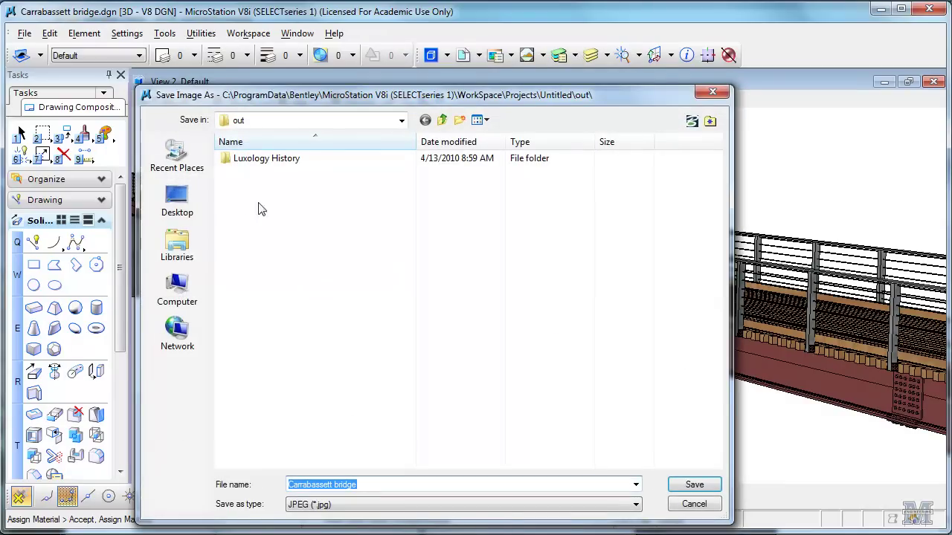
{"action": "left_click", "coordinate": [179, 246]}
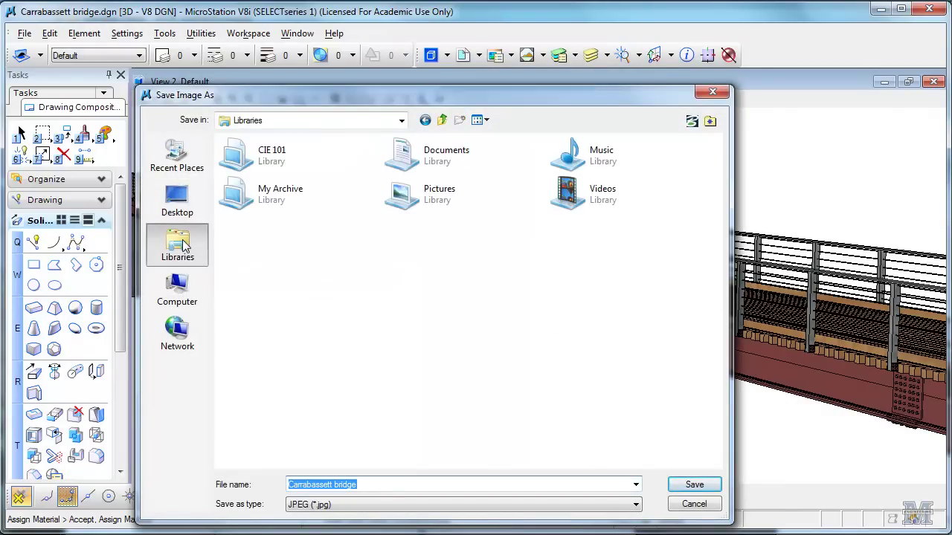
{"action": "double_click", "coordinate": [246, 158]}
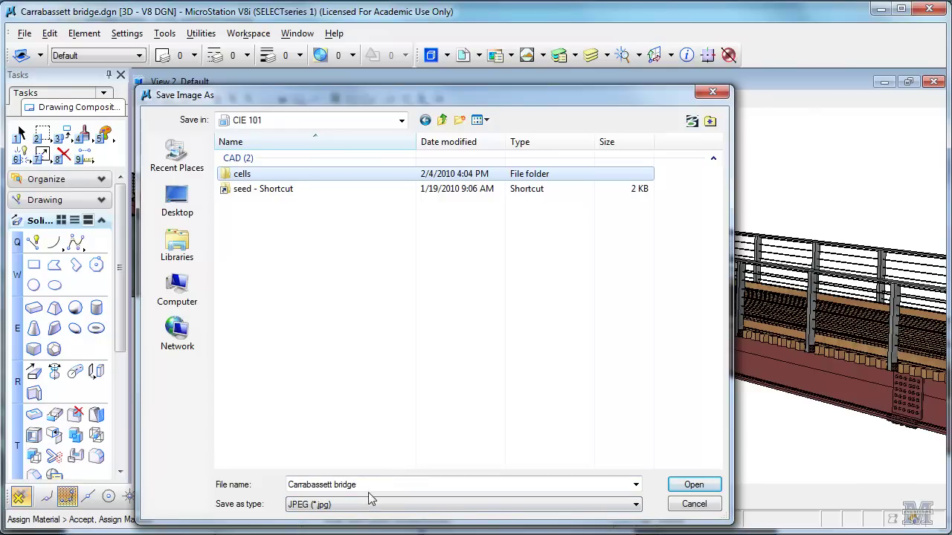
{"action": "left_click", "coordinate": [690, 486]}
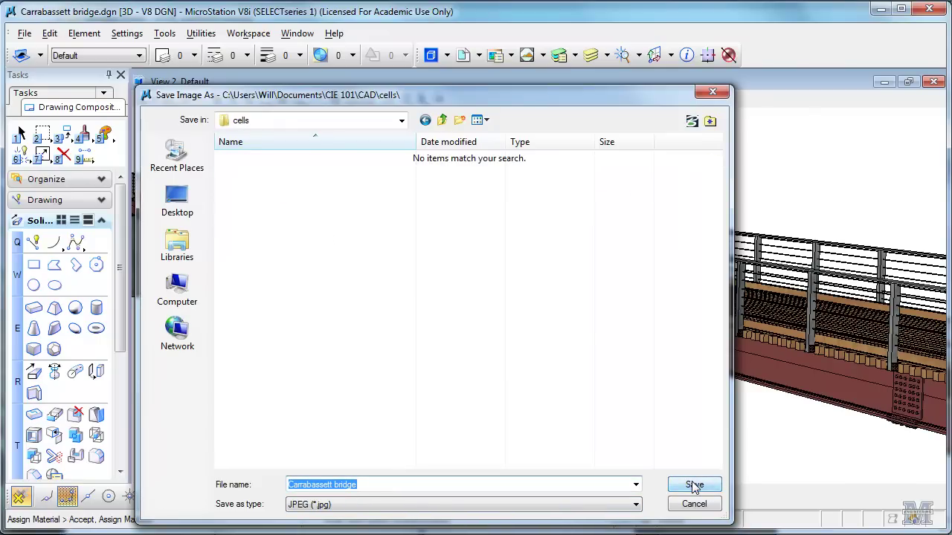
{"action": "left_click", "coordinate": [694, 485]}
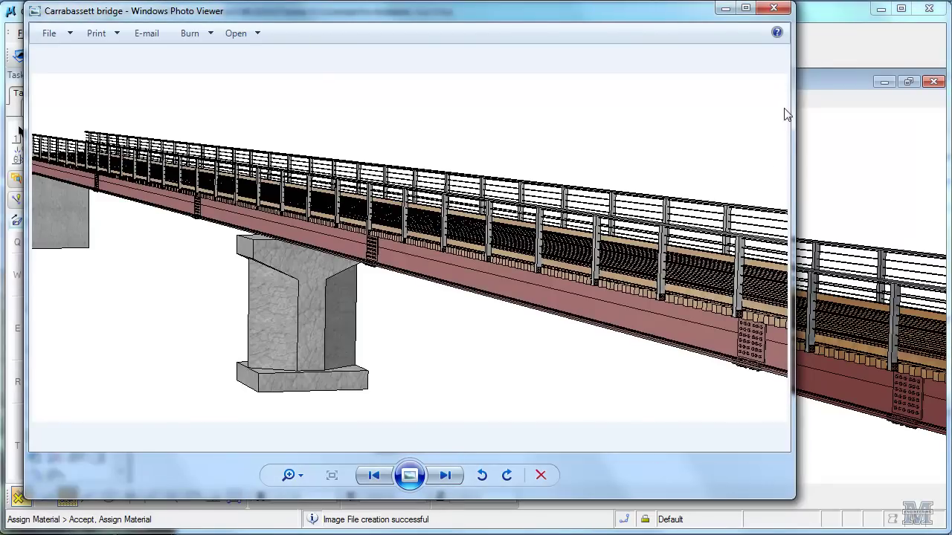
{"action": "left_click", "coordinate": [773, 9]}
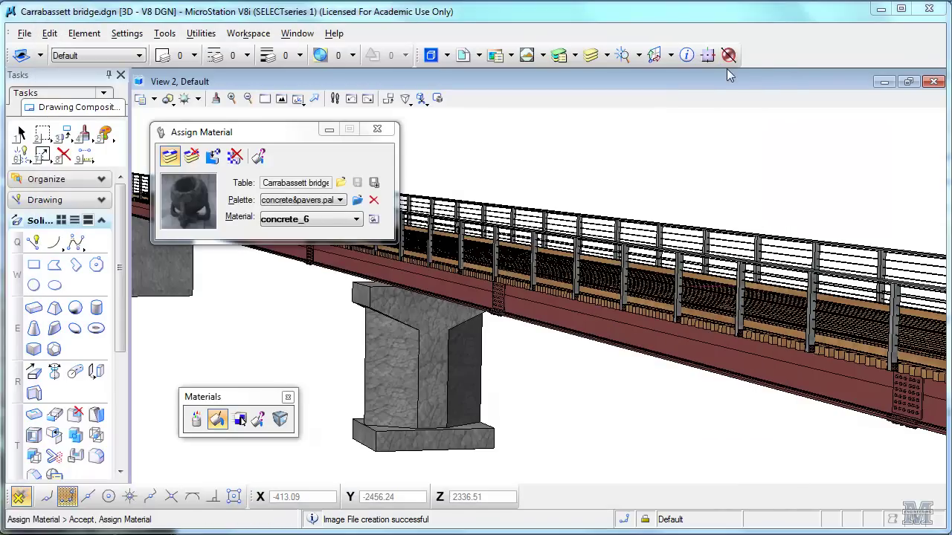
Turn on the background for View 2 in the design file settings, using the image AZ Glen Canyon 003.jpg from the CAD folder
{"action": "left_click", "coordinate": [379, 131]}
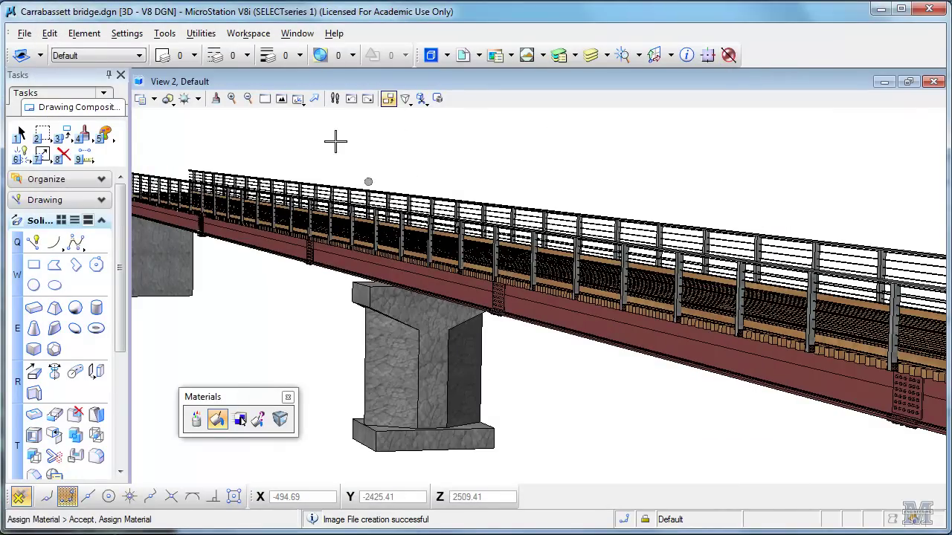
{"action": "left_click", "coordinate": [126, 34]}
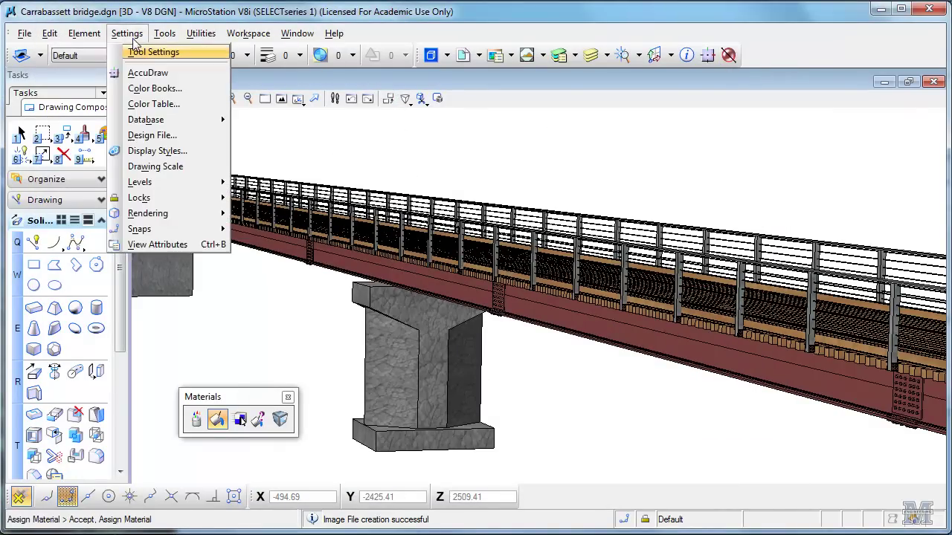
{"action": "left_click", "coordinate": [142, 146]}
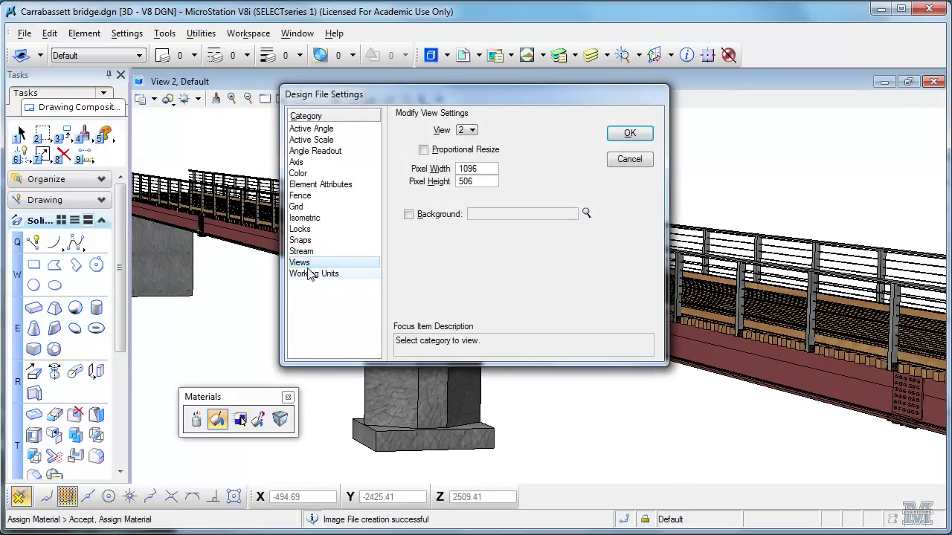
{"action": "left_click", "coordinate": [408, 214]}
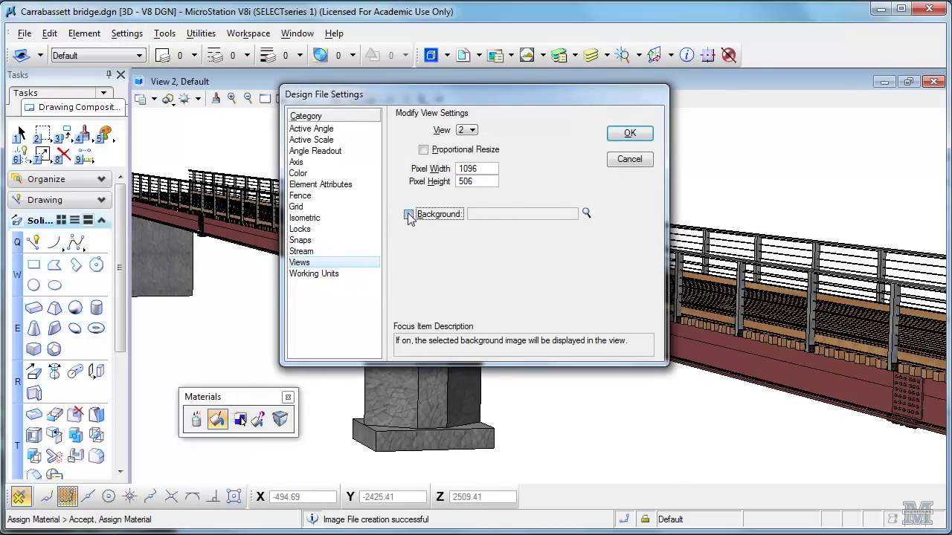
{"action": "left_click", "coordinate": [586, 214]}
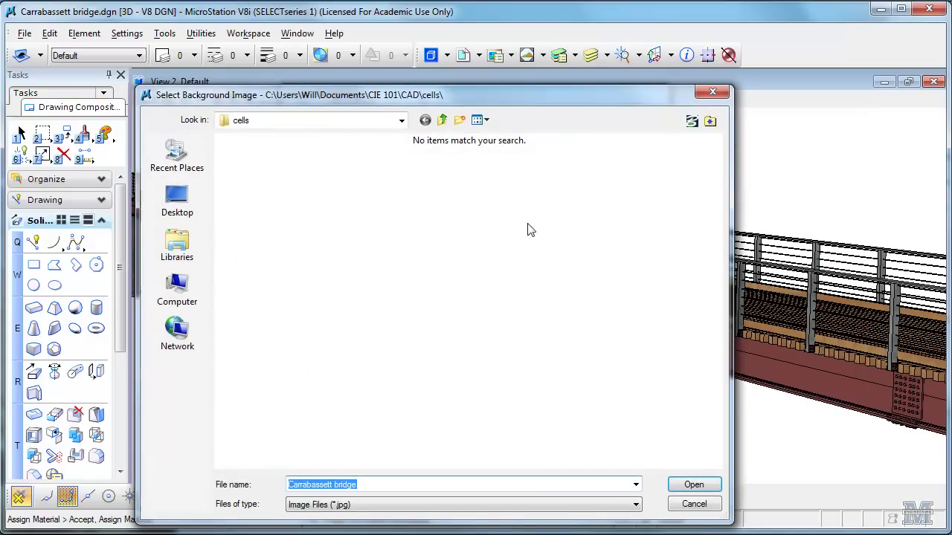
{"action": "left_click", "coordinate": [441, 121]}
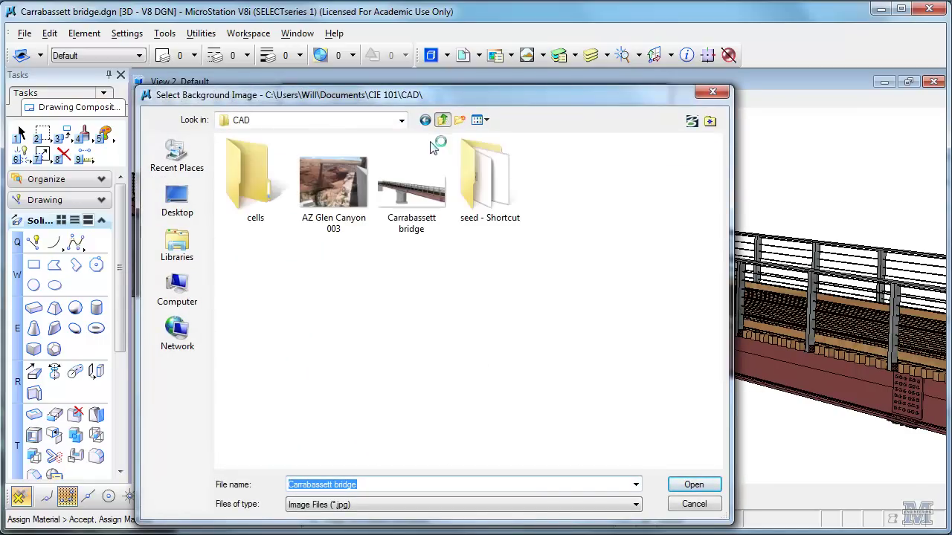
{"action": "double_click", "coordinate": [339, 196]}
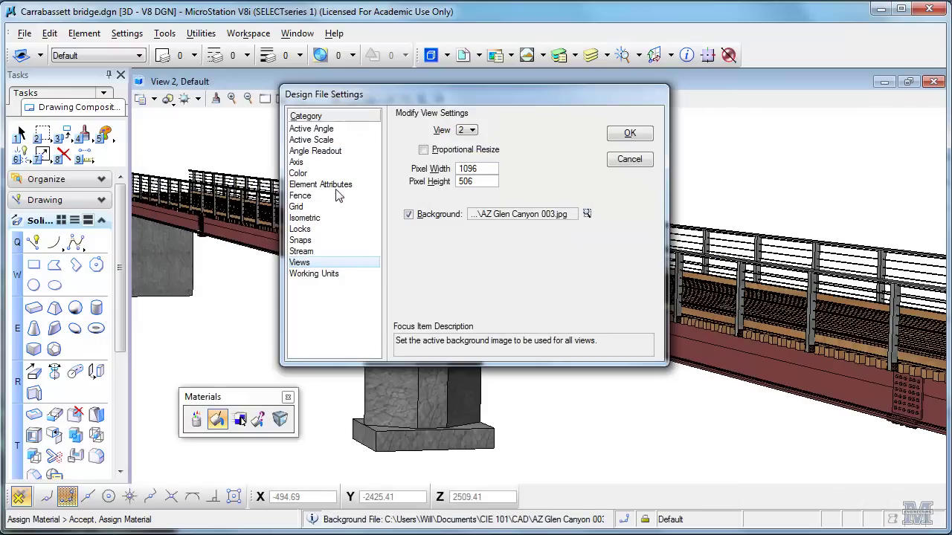
{"action": "left_click", "coordinate": [634, 139]}
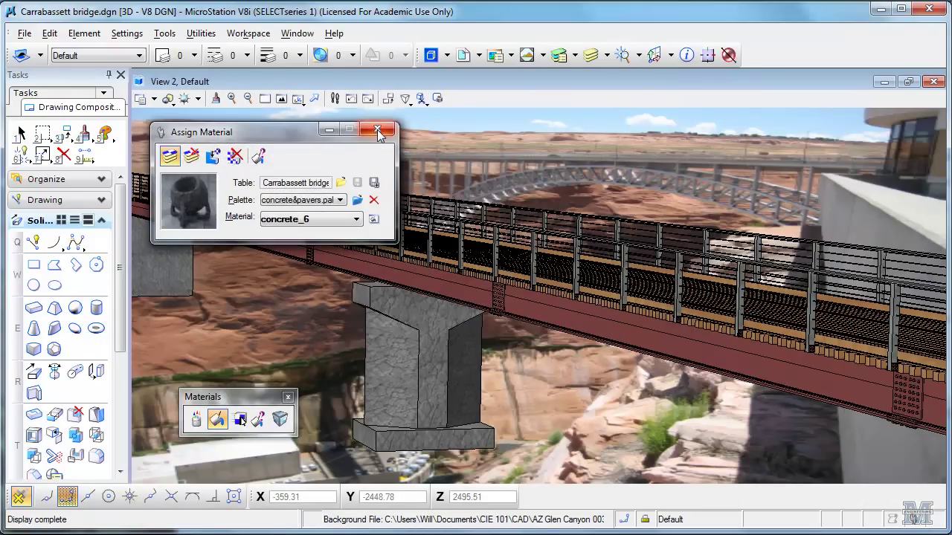
{"action": "left_click", "coordinate": [377, 130]}
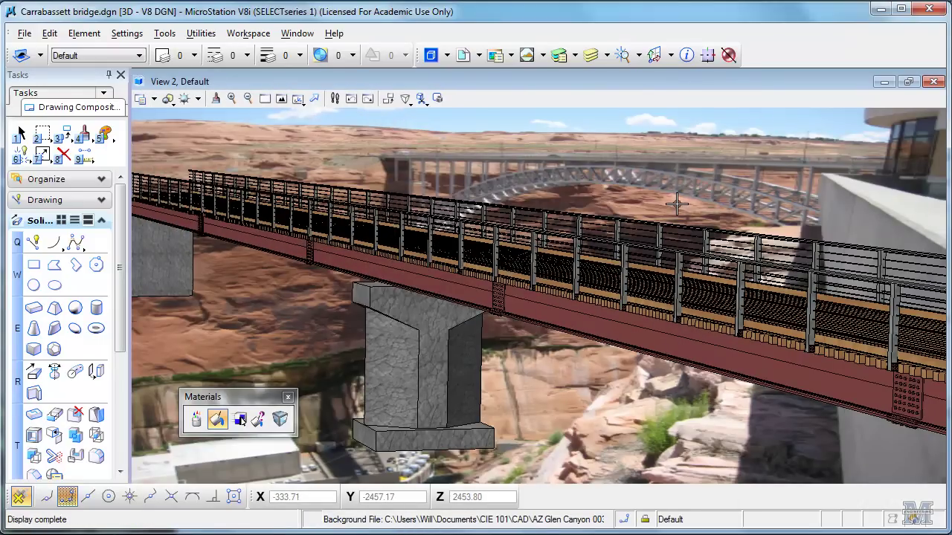
{"action": "left_click", "coordinate": [640, 312]}
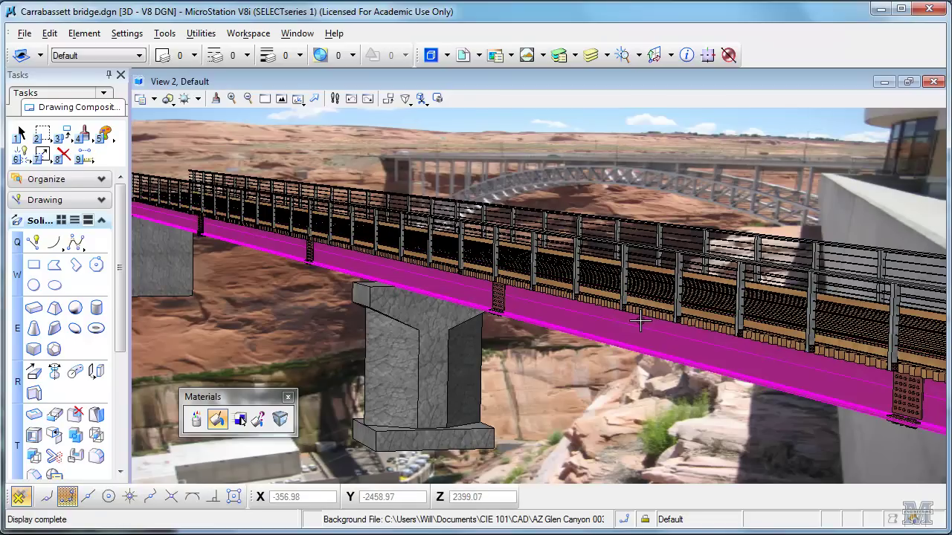
{"action": "left_click", "coordinate": [548, 431]}
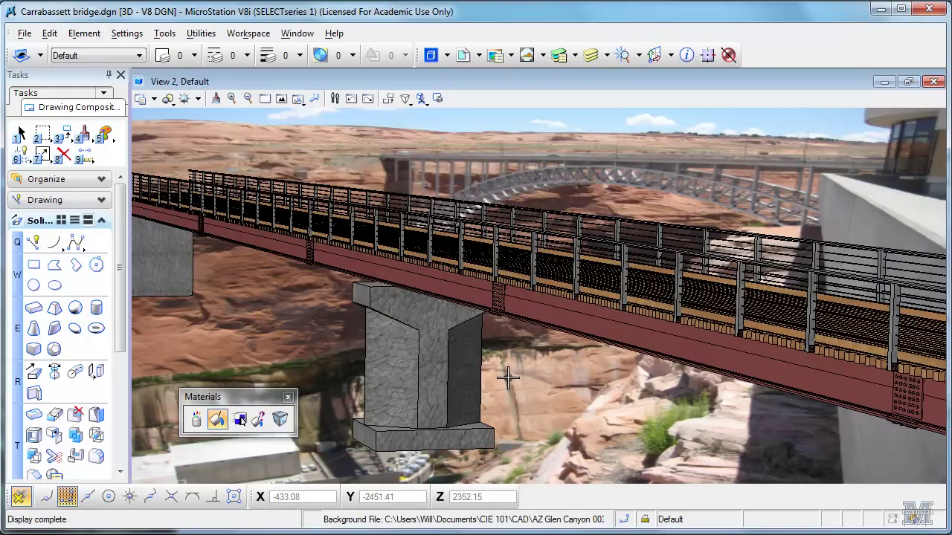
Rotate View 2 dynamically and pan it to position the bridge and its pier in front of the canyon background
{"action": "left_click", "coordinate": [297, 98]}
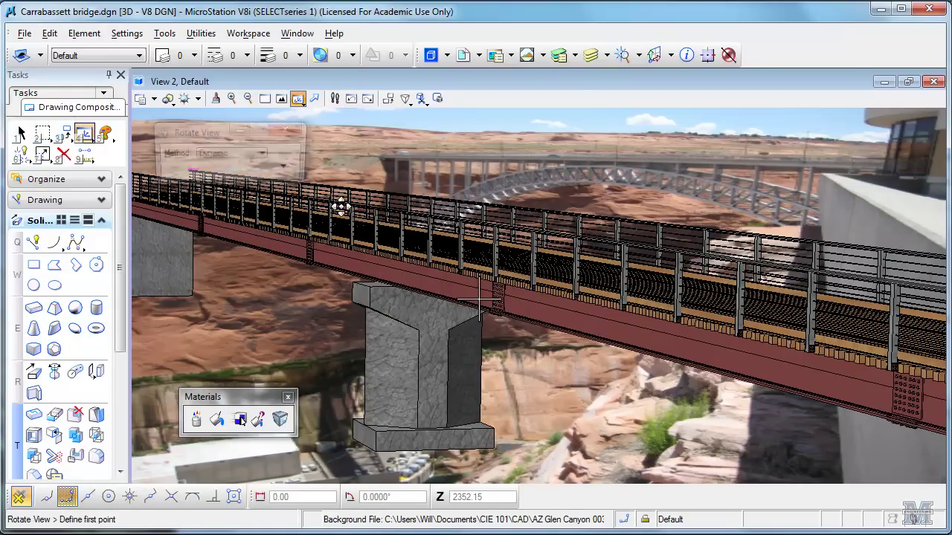
{"action": "left_click", "coordinate": [518, 286]}
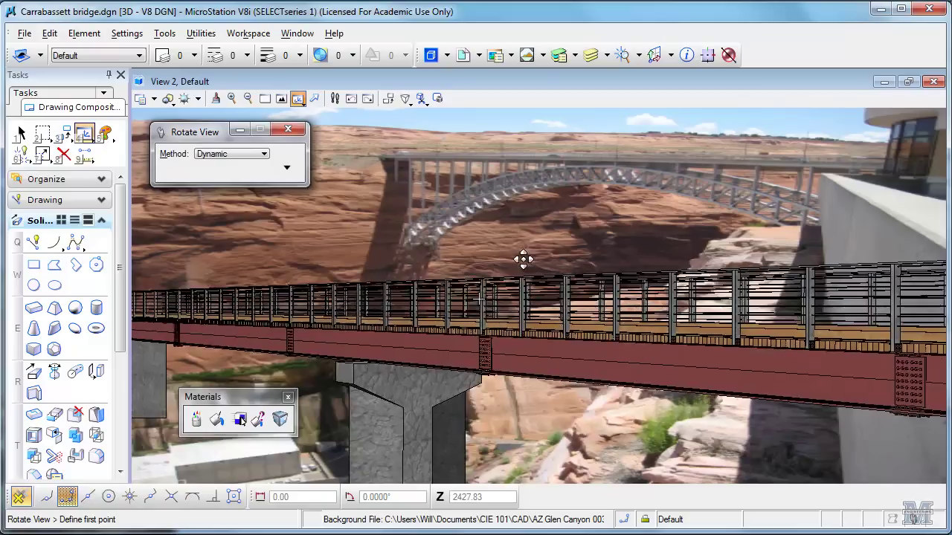
{"action": "left_click", "coordinate": [508, 280]}
{"action": "left_click", "coordinate": [510, 288]}
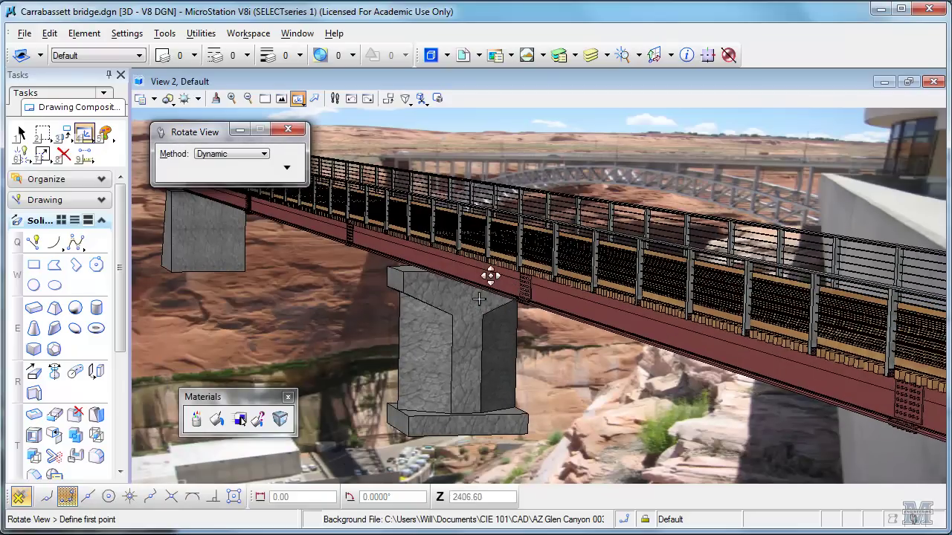
{"action": "left_click", "coordinate": [313, 98]}
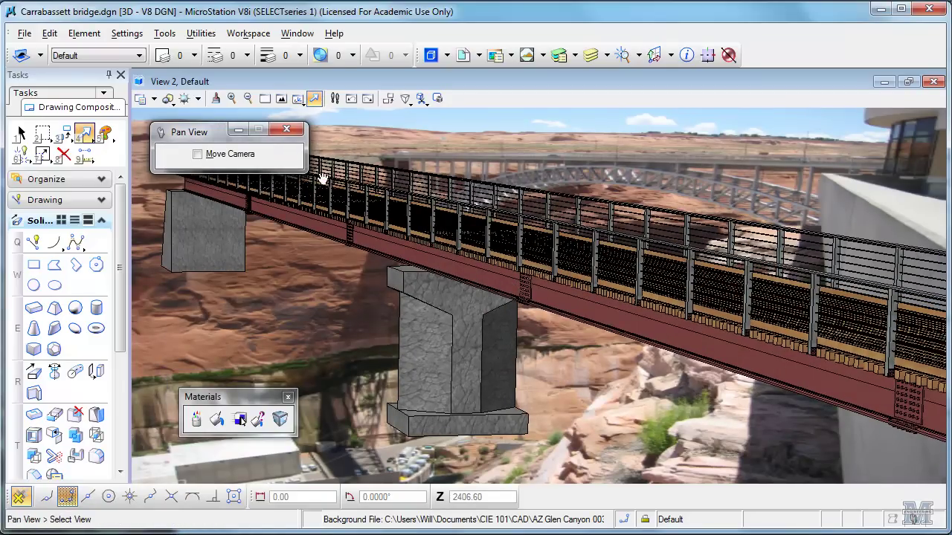
{"action": "left_click", "coordinate": [497, 335]}
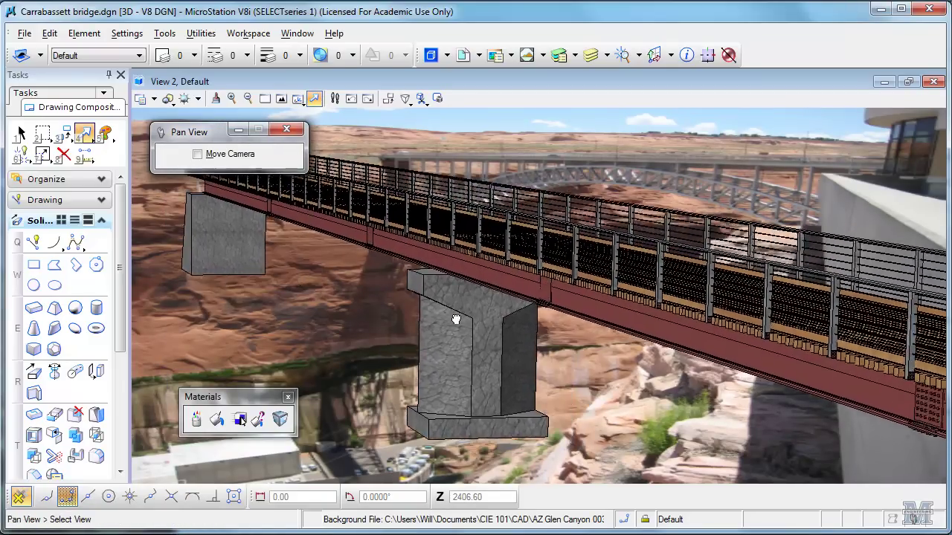
{"action": "left_click", "coordinate": [365, 285]}
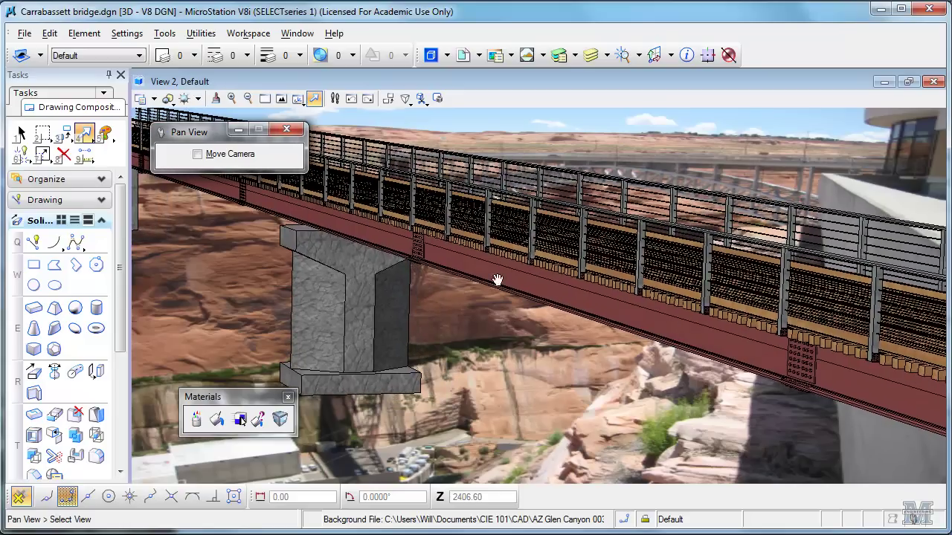
{"action": "left_click", "coordinate": [589, 269]}
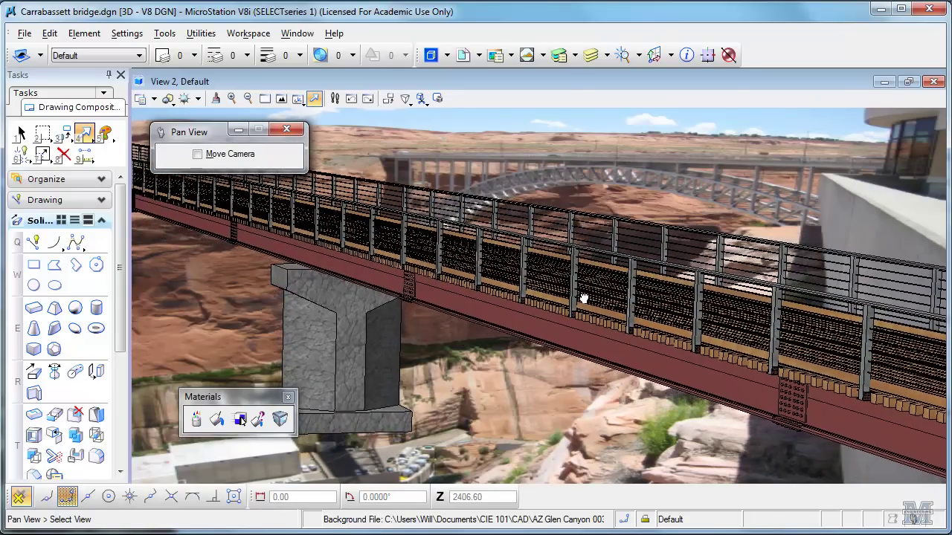
{"action": "left_click", "coordinate": [566, 352]}
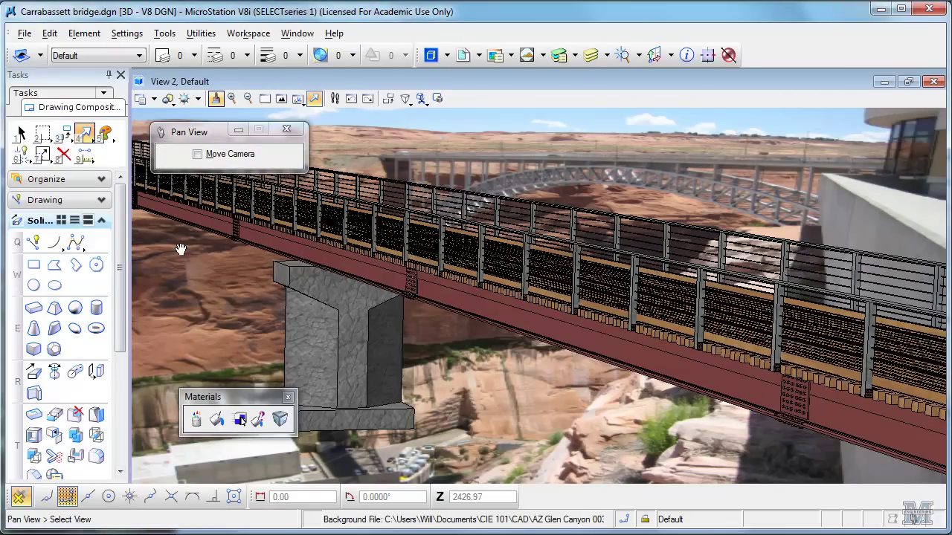
{"action": "left_click", "coordinate": [200, 33]}
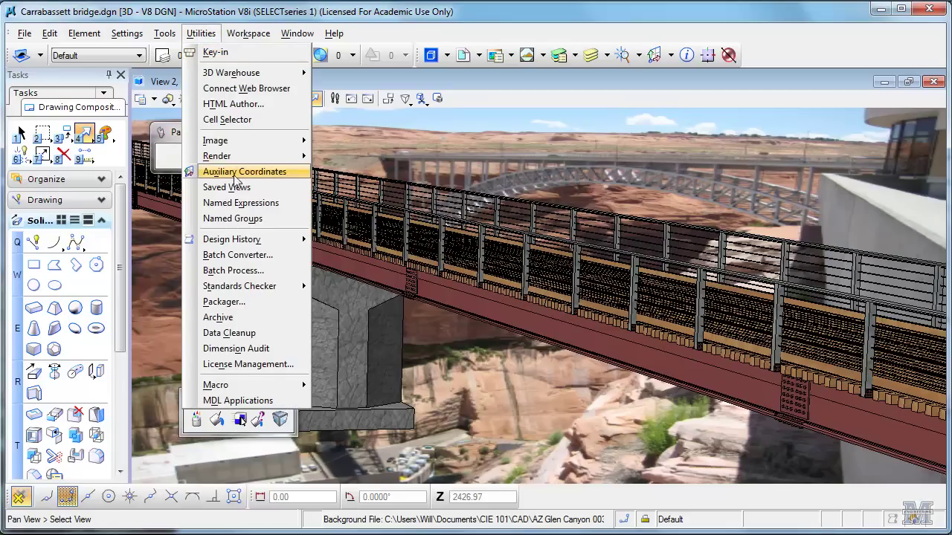
{"action": "mouse_move", "coordinate": [228, 147]}
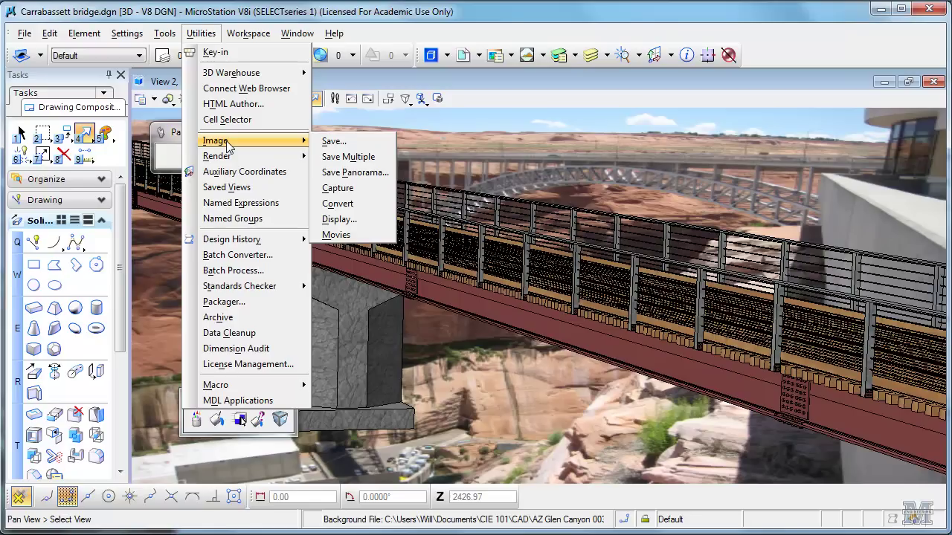
{"action": "left_click", "coordinate": [350, 305]}
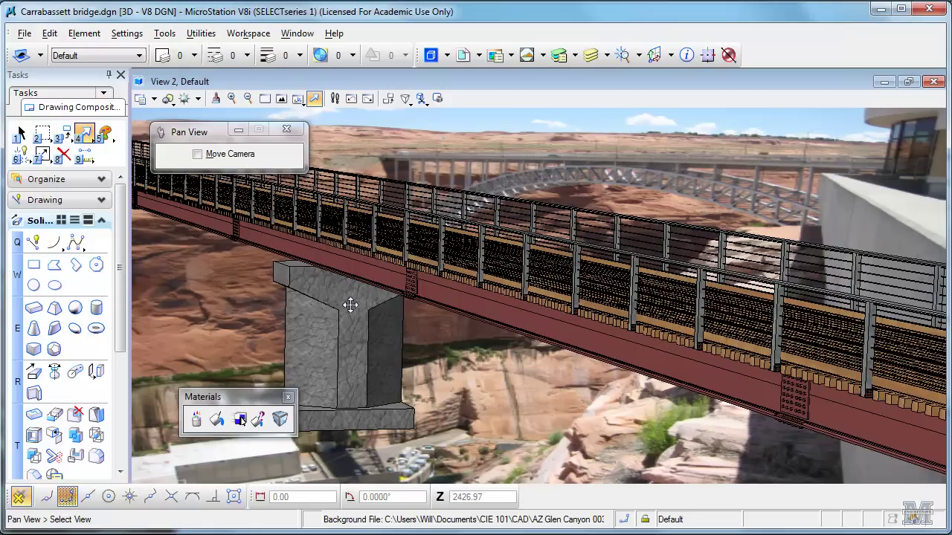